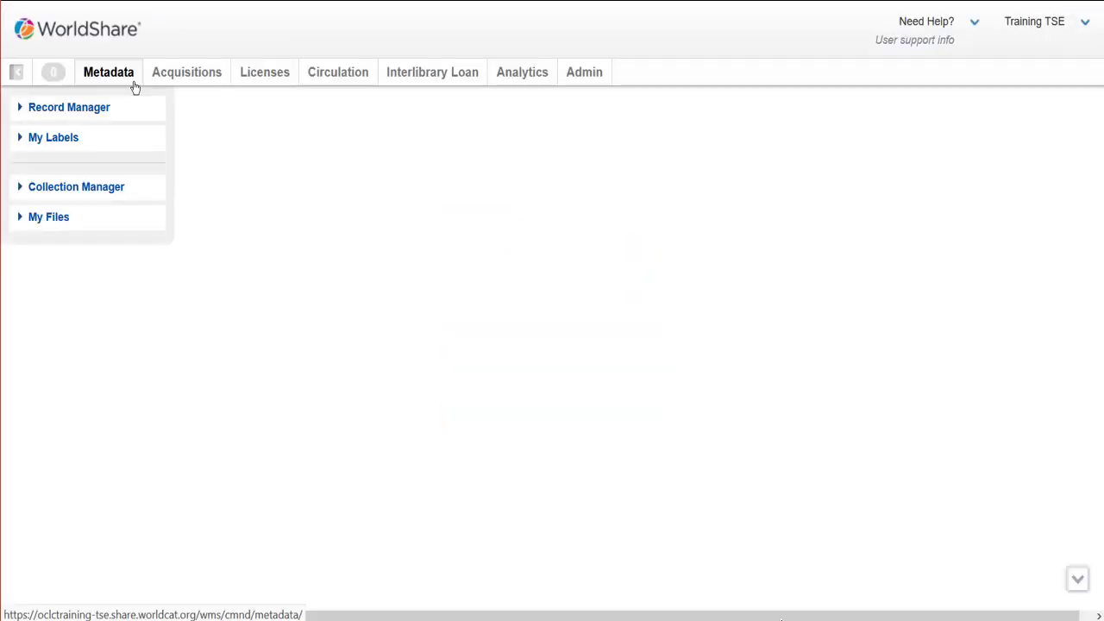
Open the Collection Manager institution settings and expand the OCLC Symbol section.
click(75, 187)
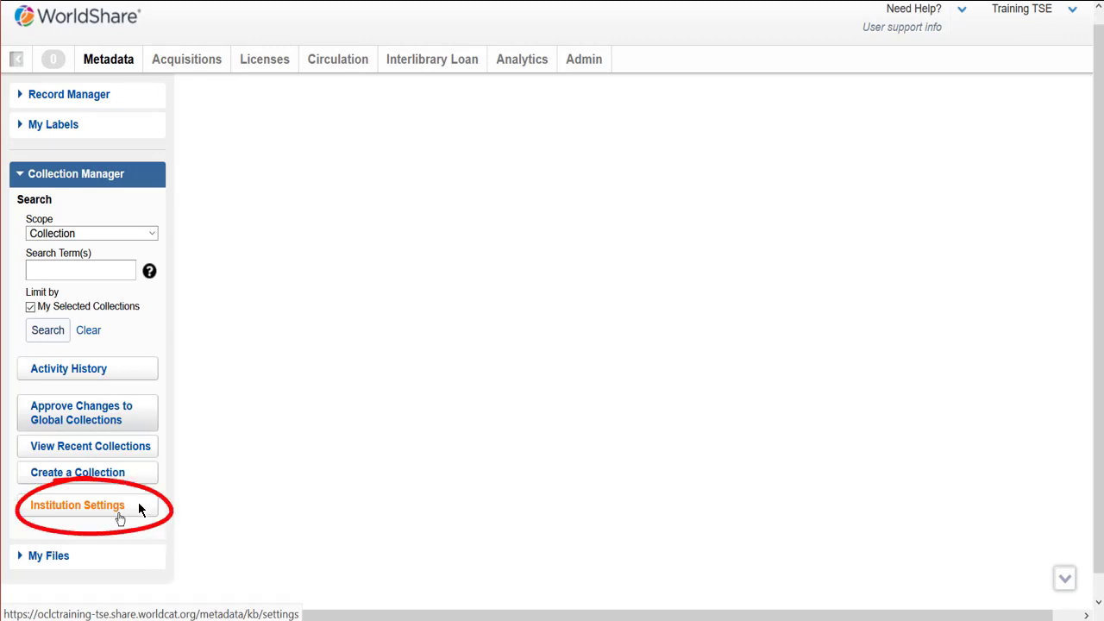
click(120, 517)
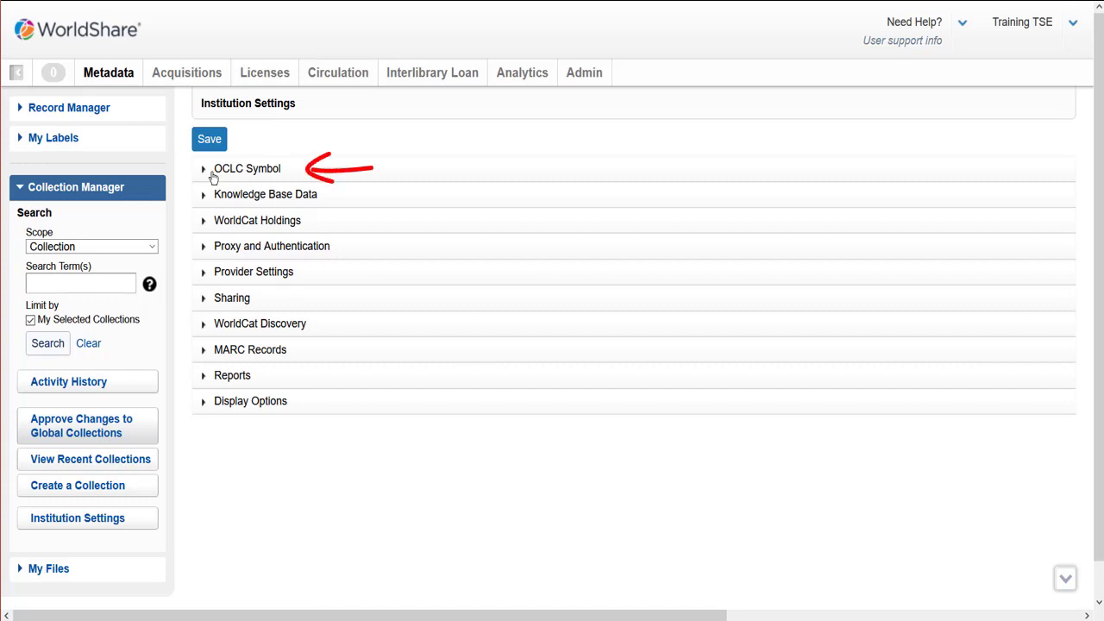
click(213, 175)
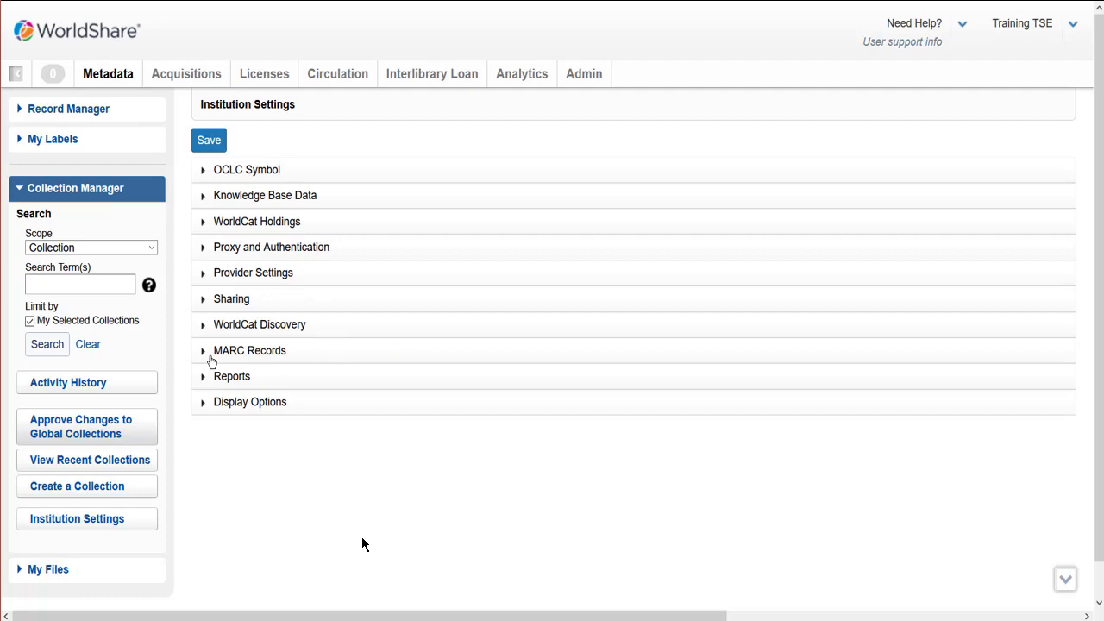
Enable MARC records delivery in the MARC Records section of the institution settings.
click(211, 361)
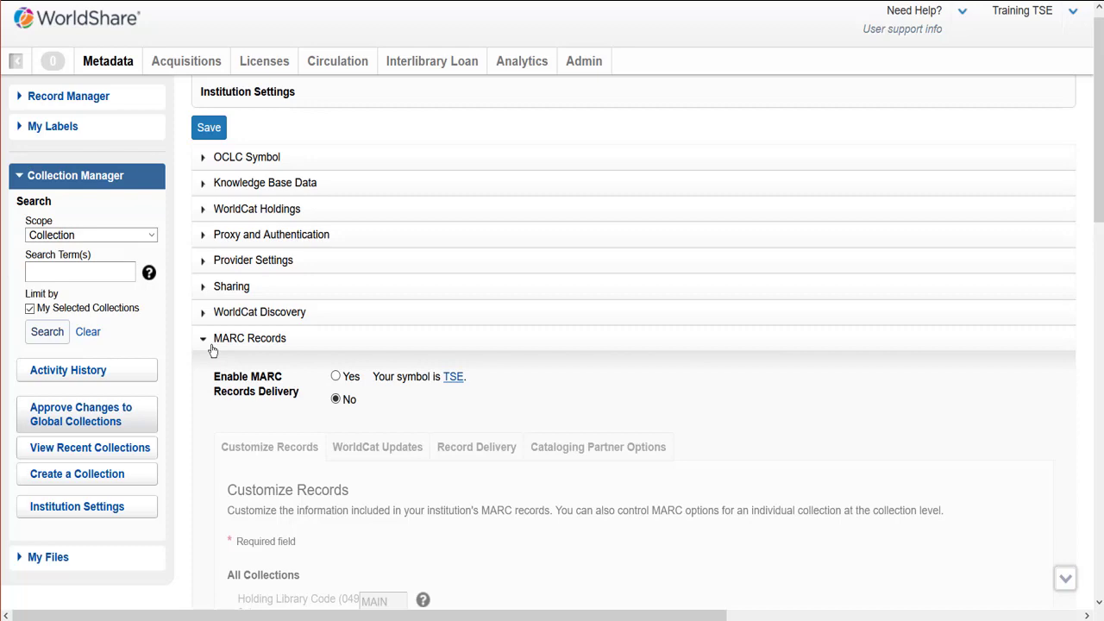
scroll(259, 345, down, 2)
click(337, 245)
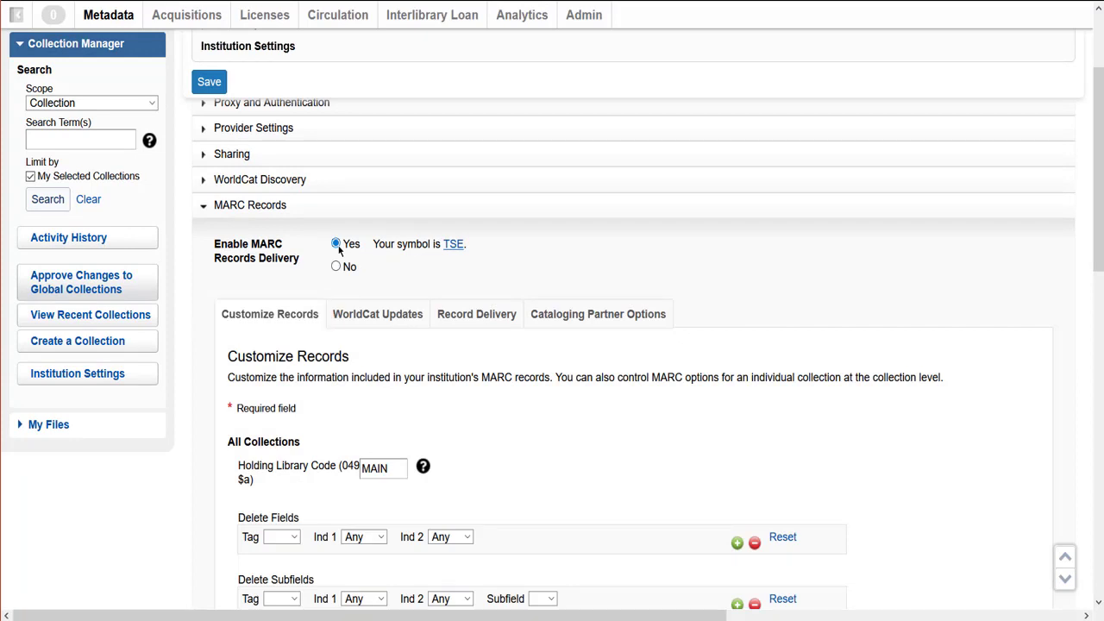
scroll(258, 328, down, 1)
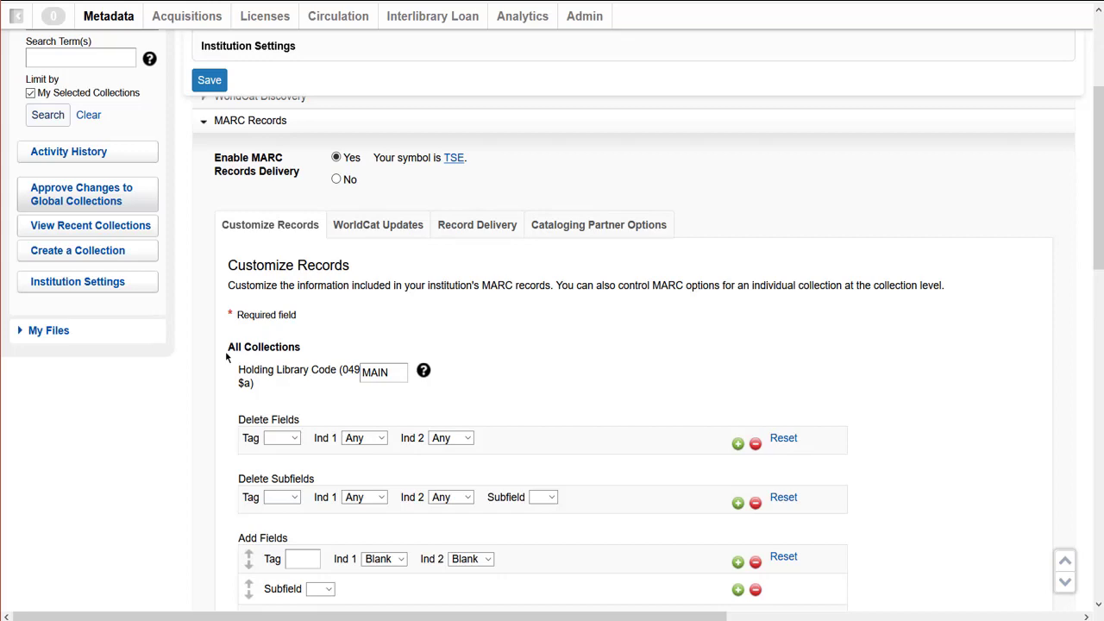
Set the Delete Subfields rule for all collections to tag 650, subfield v.
click(293, 438)
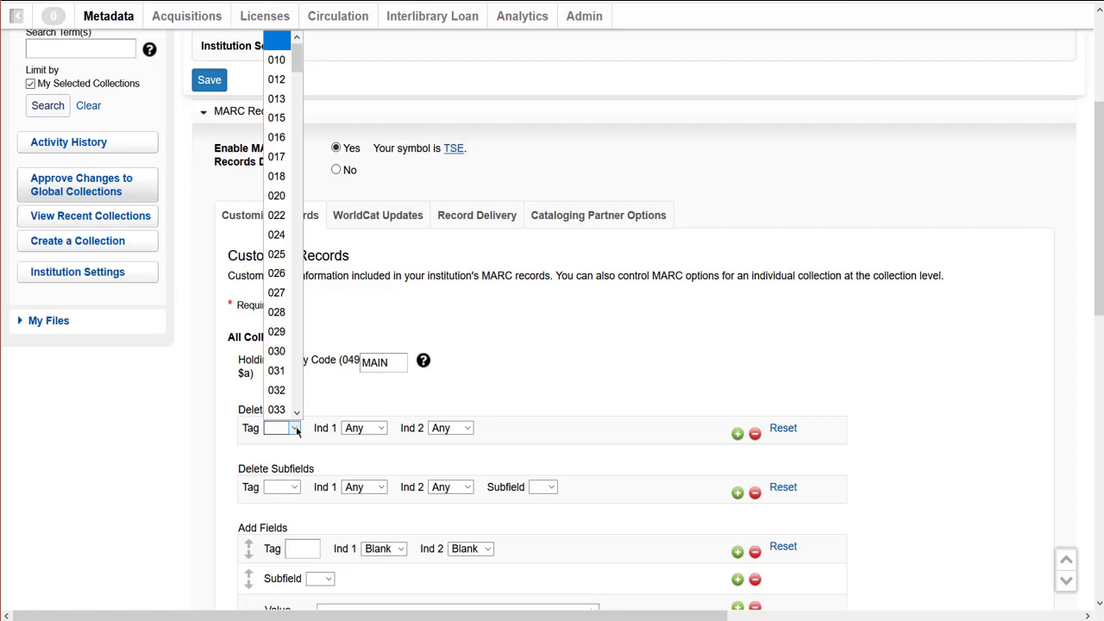
key(7)
click(293, 487)
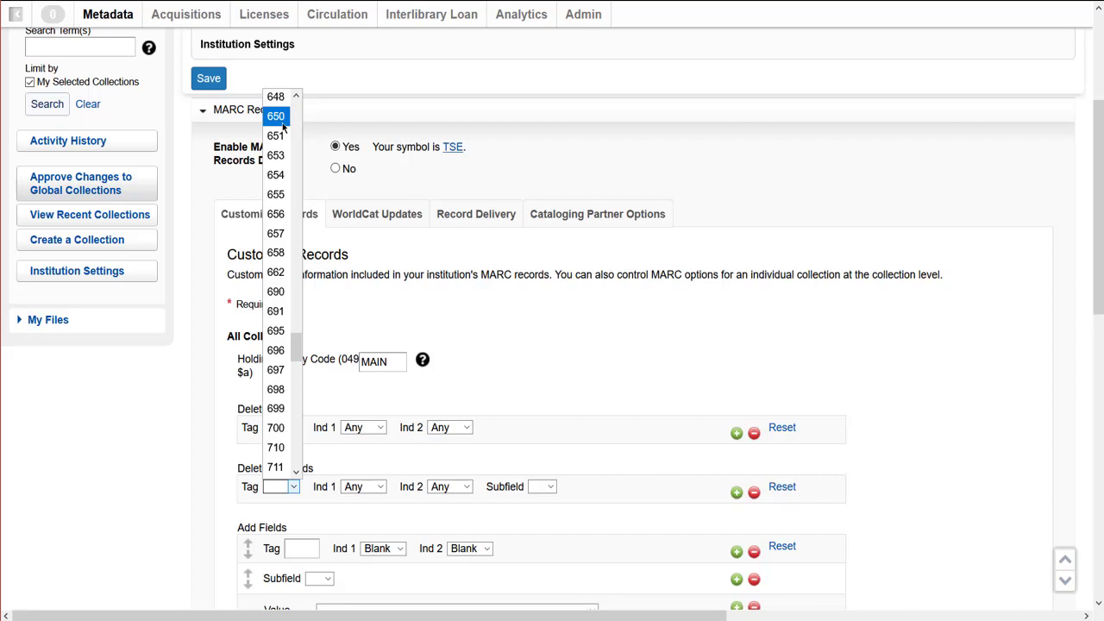
click(281, 124)
click(546, 487)
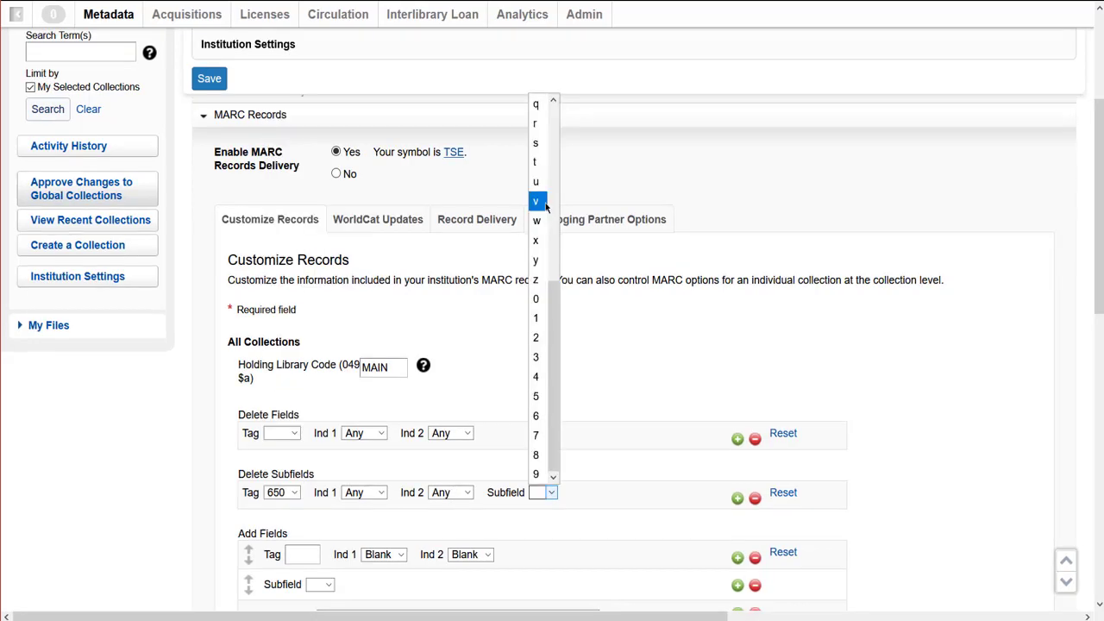
click(536, 201)
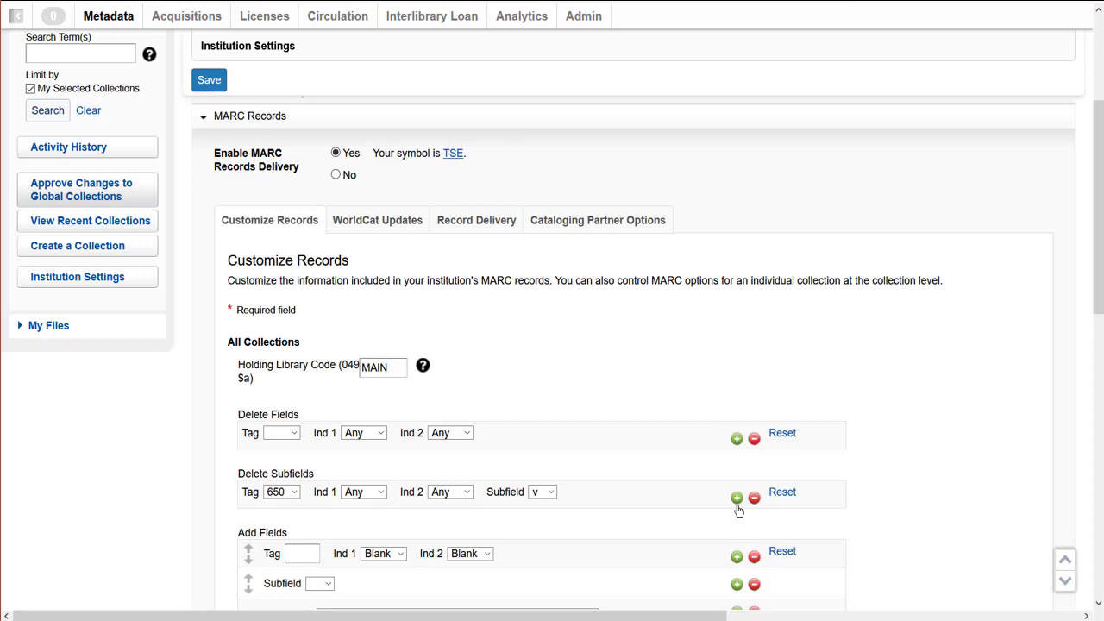
Add a 690 field with blank indicators and subfield a containing the free-form text "OCLC Training history".
scroll(258, 212, down, 4)
click(306, 201)
text(690)
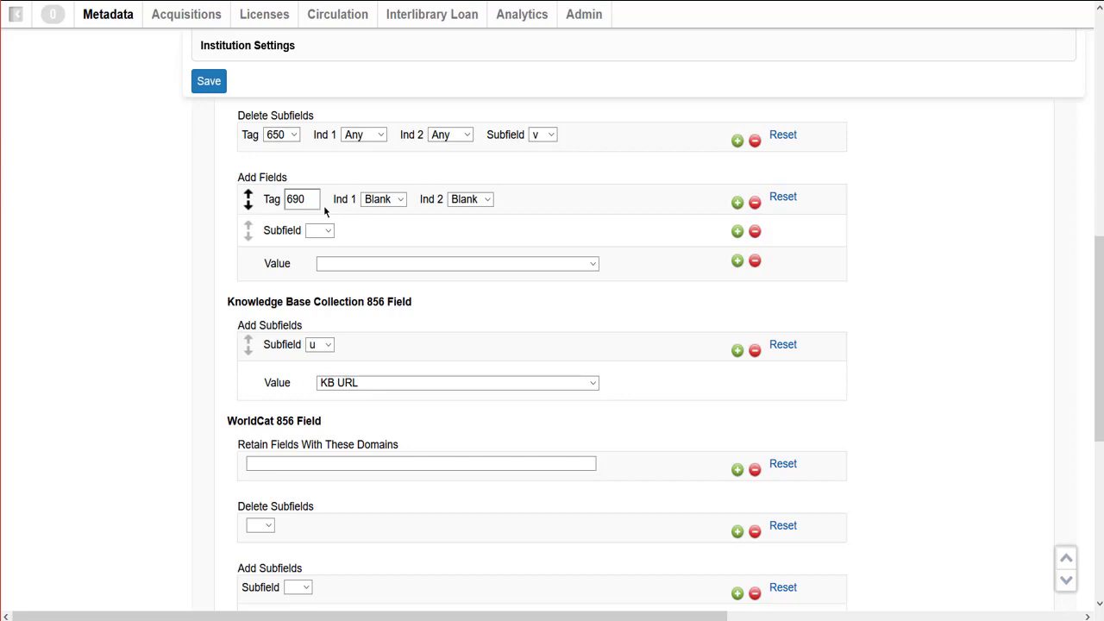
click(319, 230)
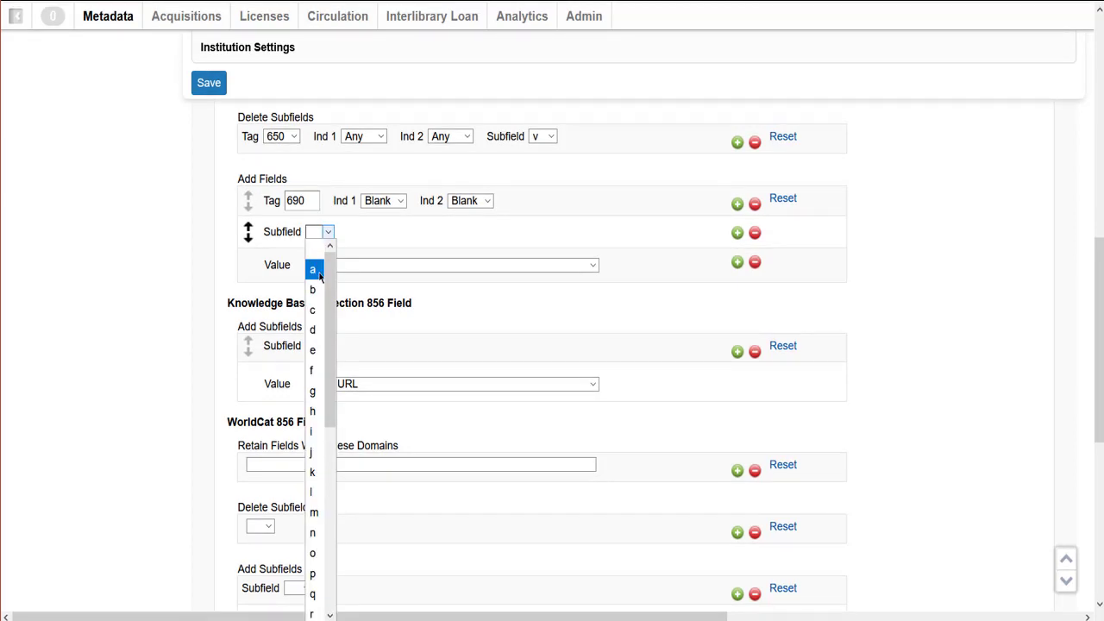
click(314, 270)
click(323, 264)
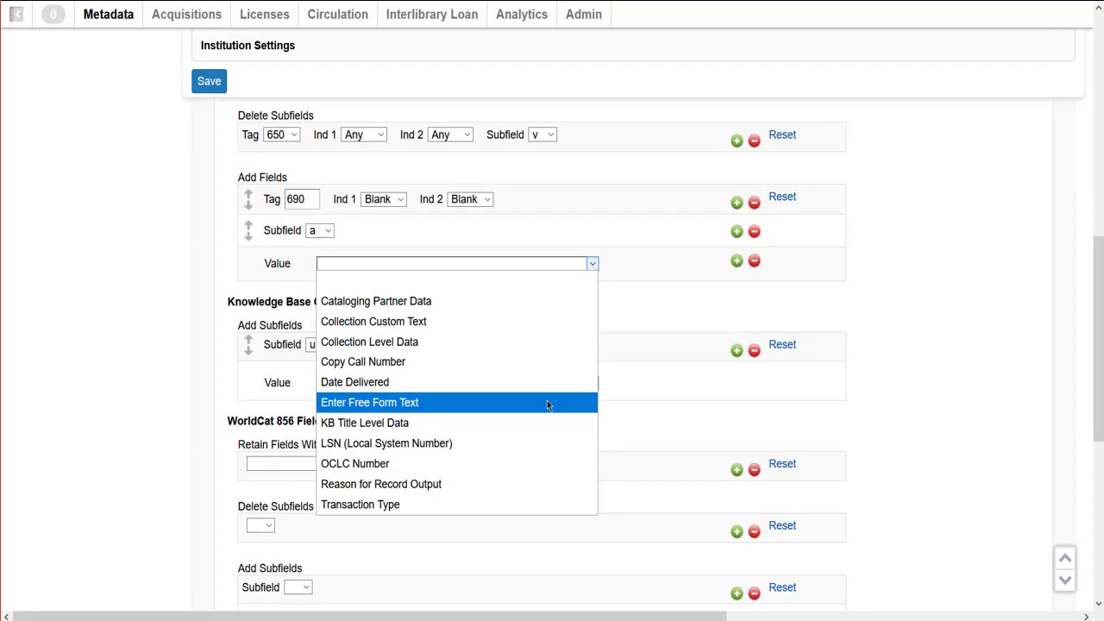
click(547, 402)
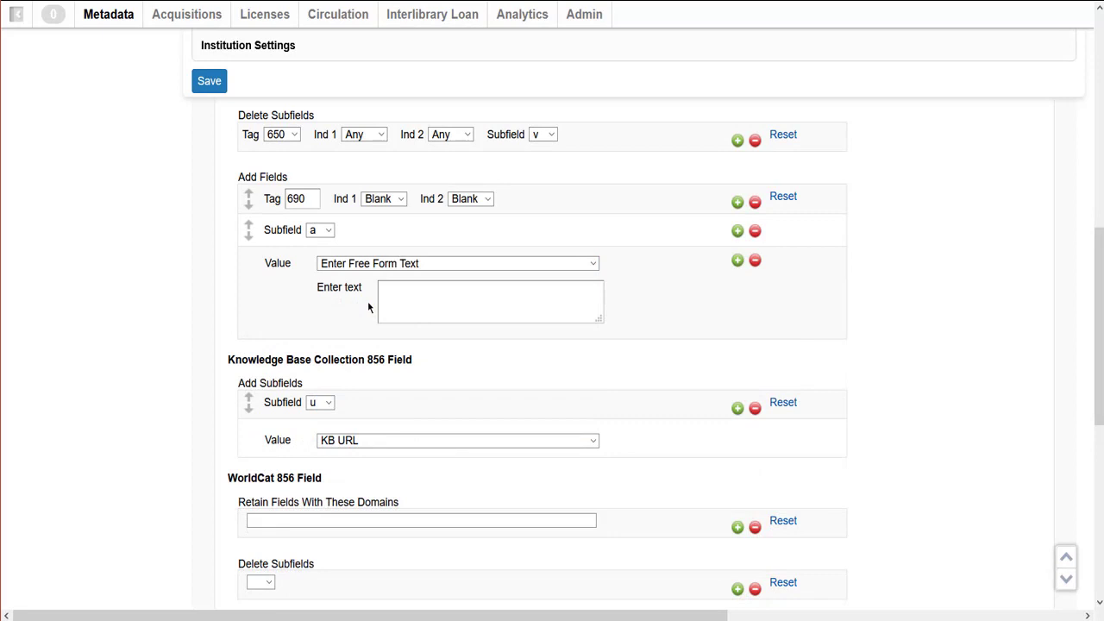
text(OCLC Training history)
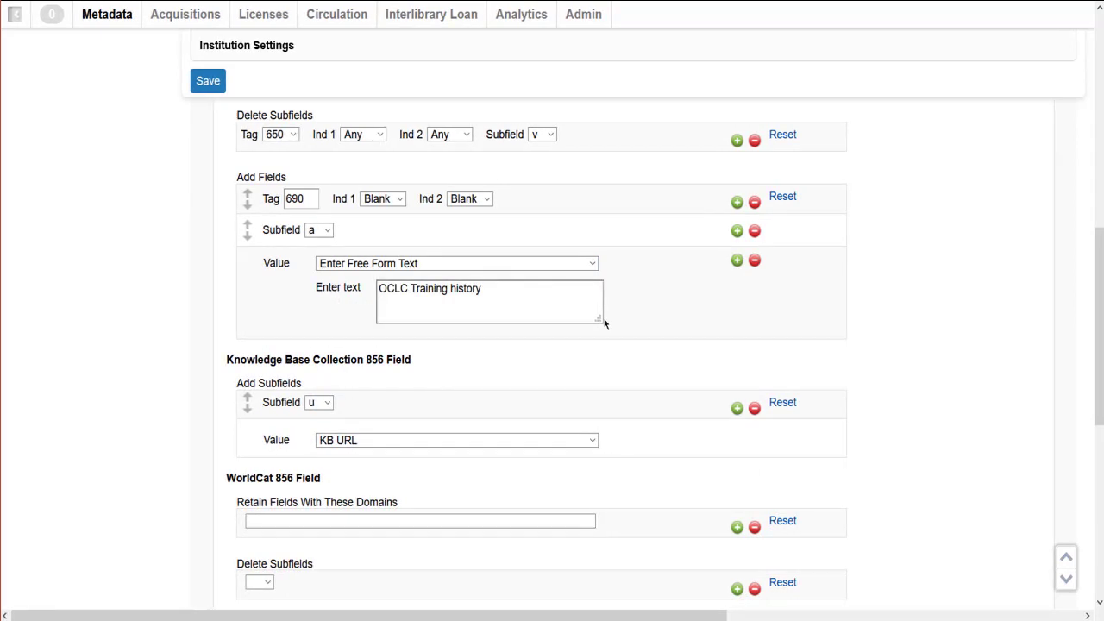
Add a second field with tag 590 and subfield a, using Collection Custom Text as its value.
click(737, 201)
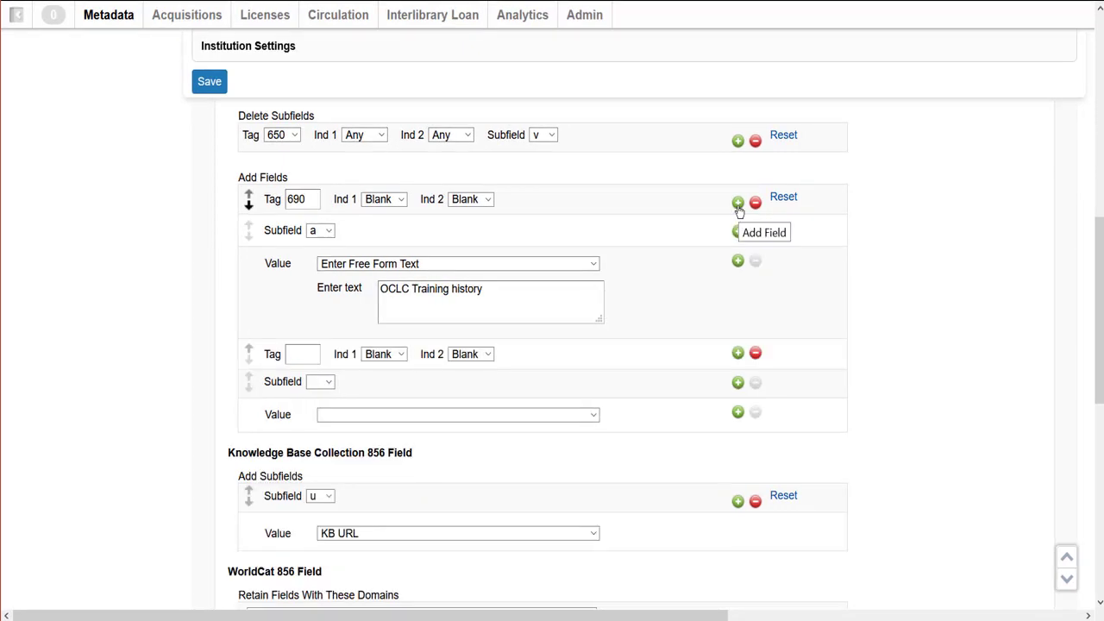
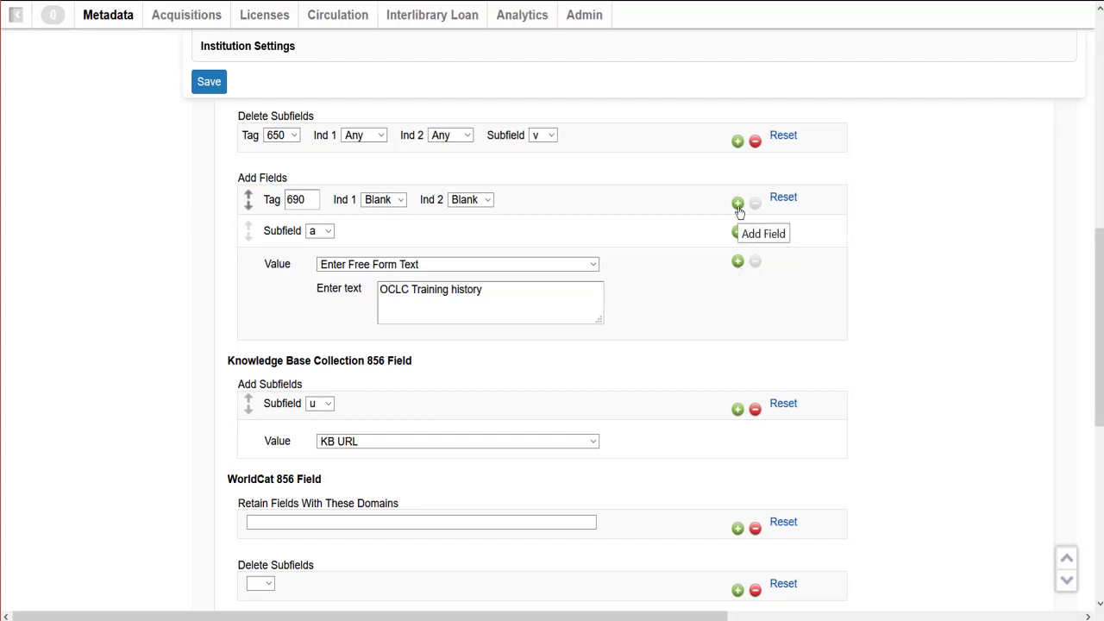
click(738, 205)
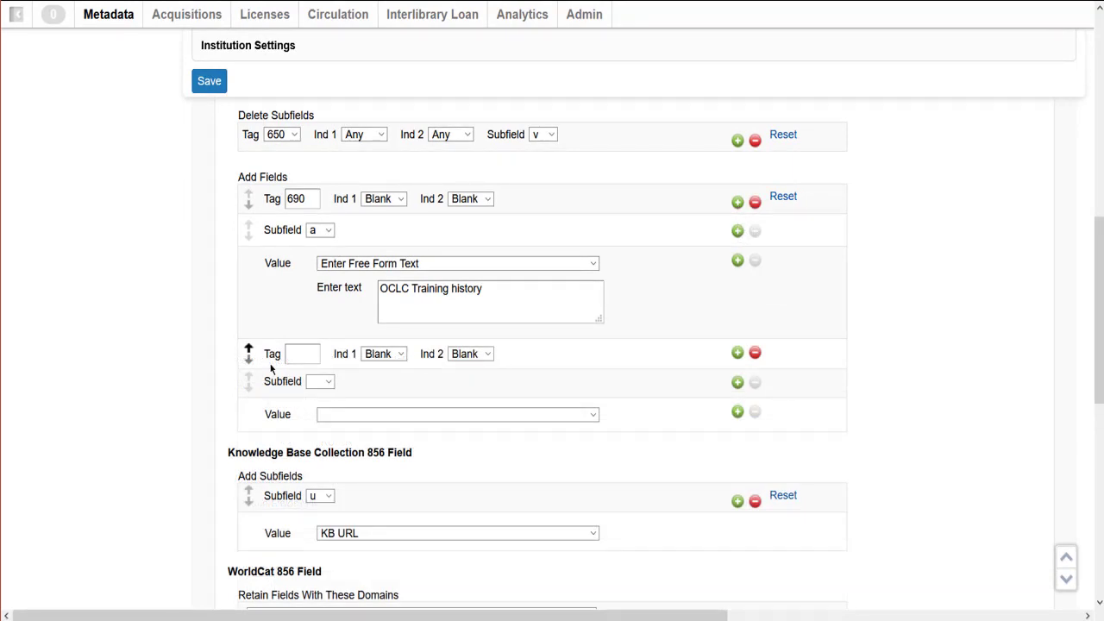
text(590)
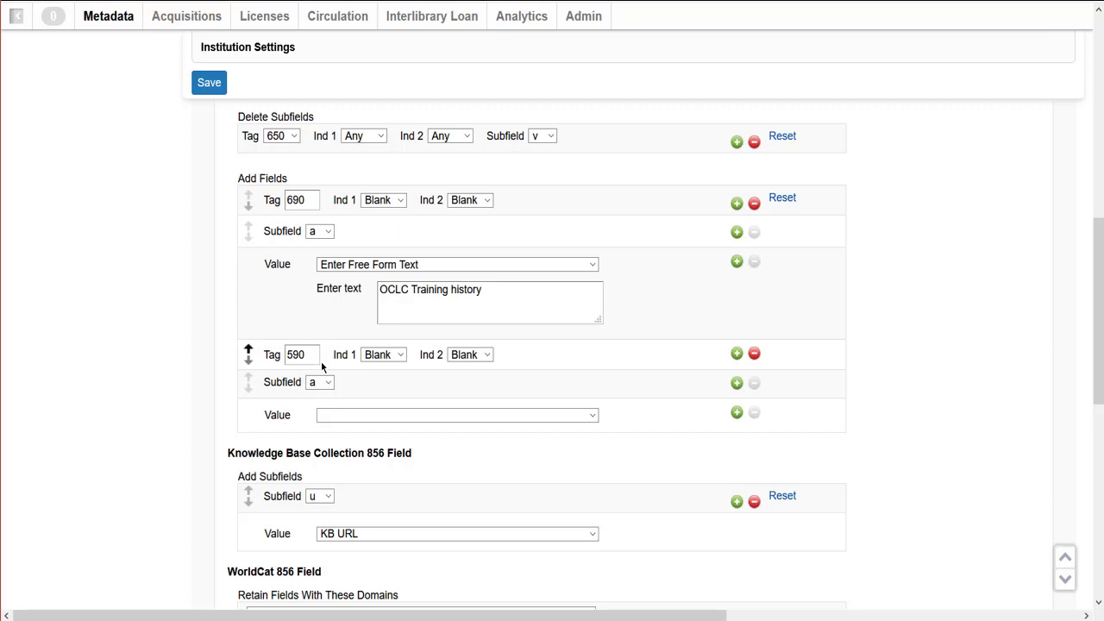
click(362, 415)
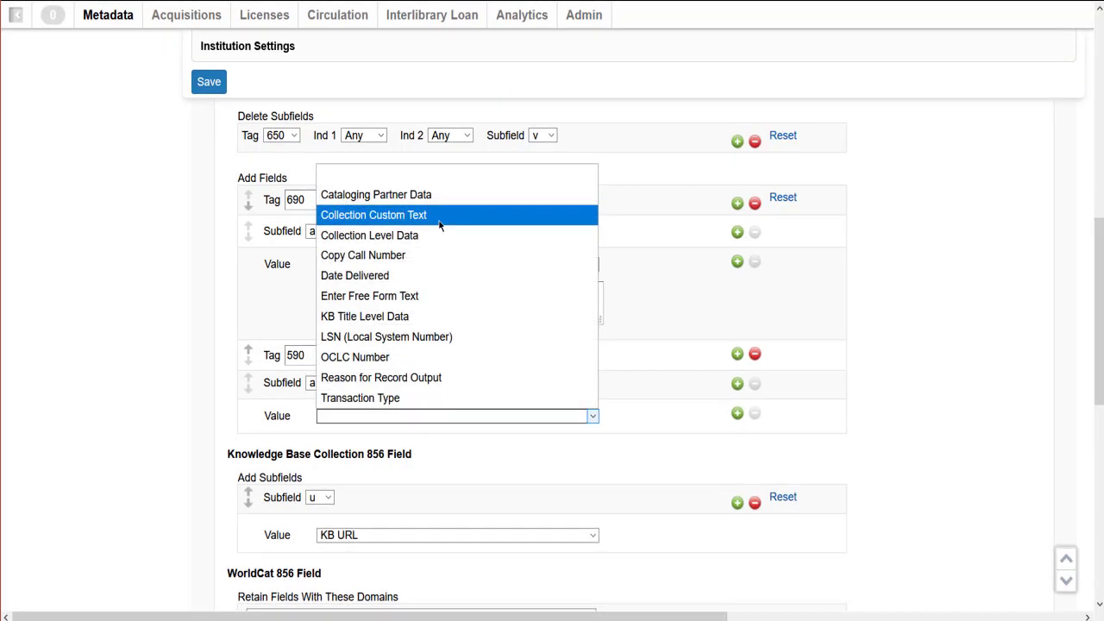
click(439, 224)
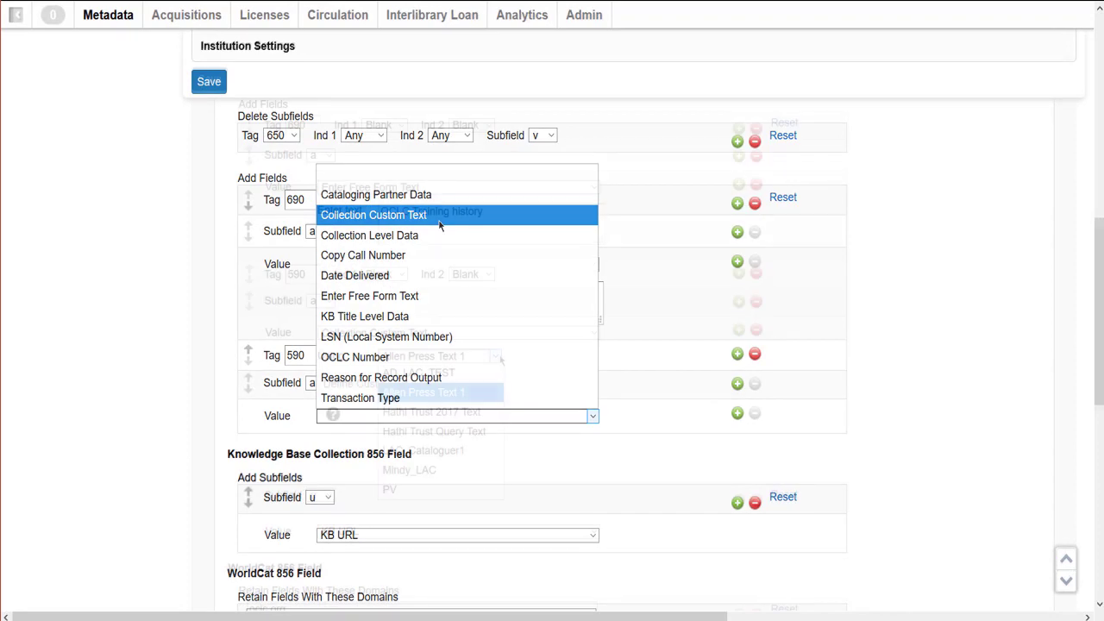
click(496, 356)
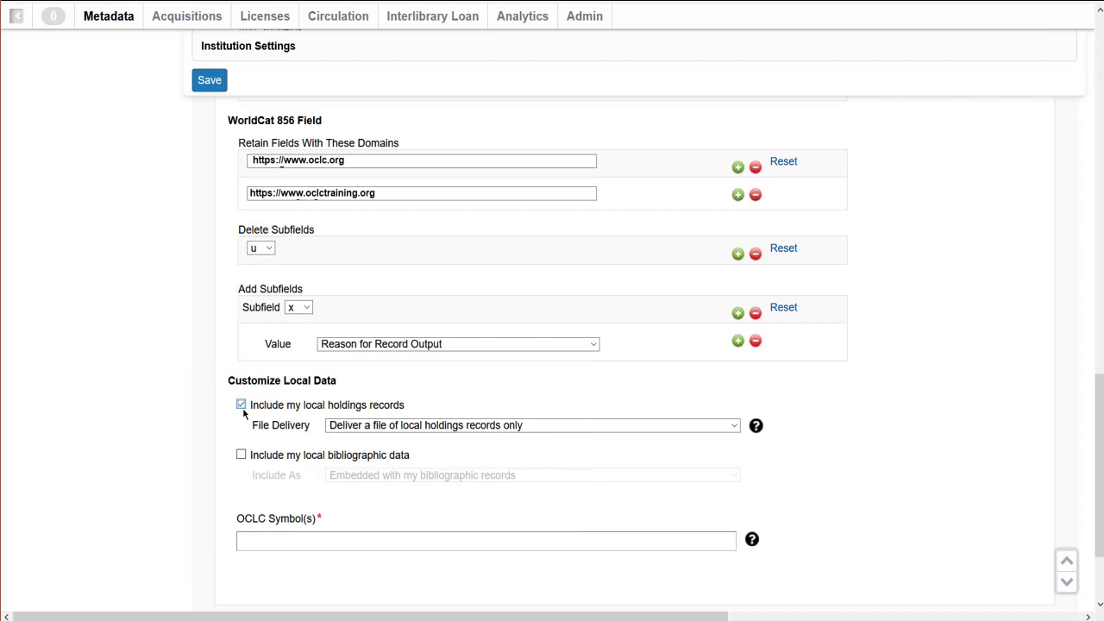
Set local holdings file delivery to "Deliver a file of local holdings records only" and view the WorldCat Updates options.
click(733, 426)
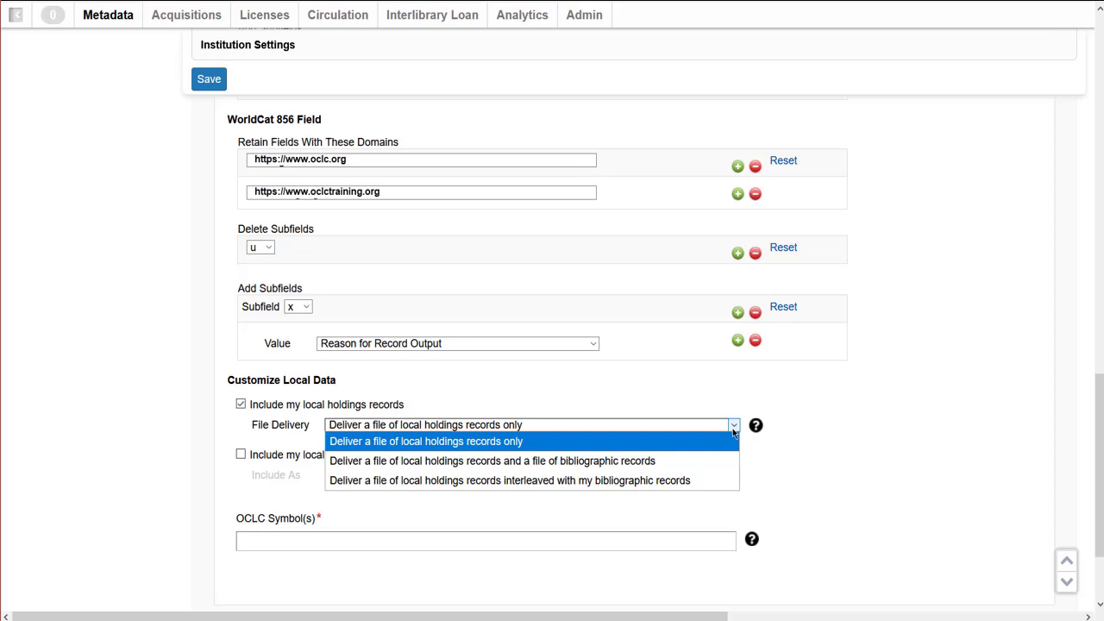
click(736, 444)
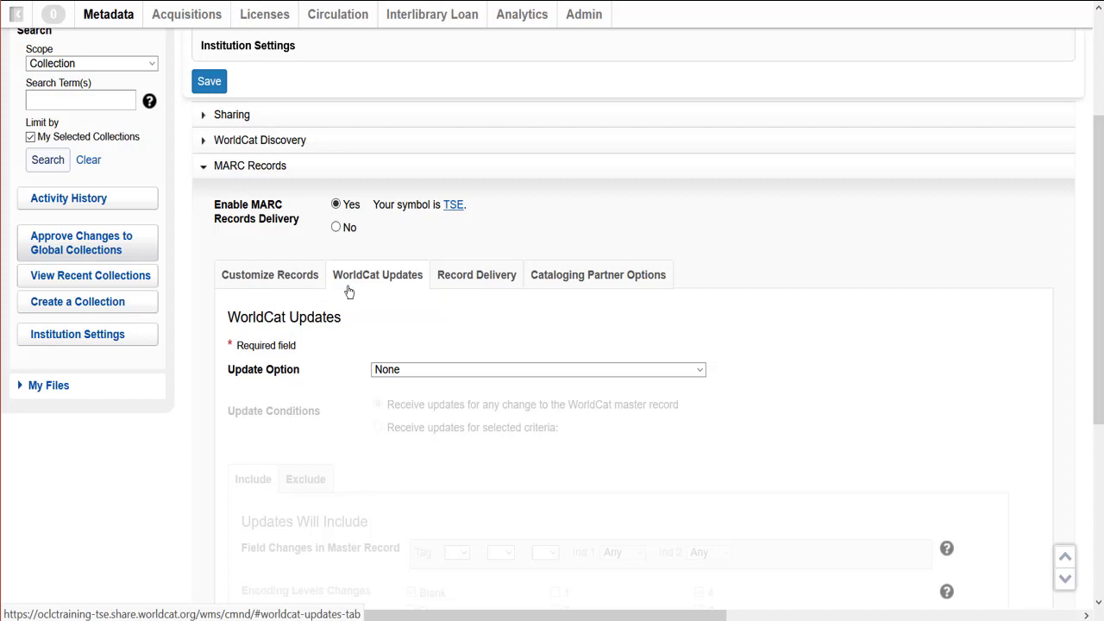
click(700, 369)
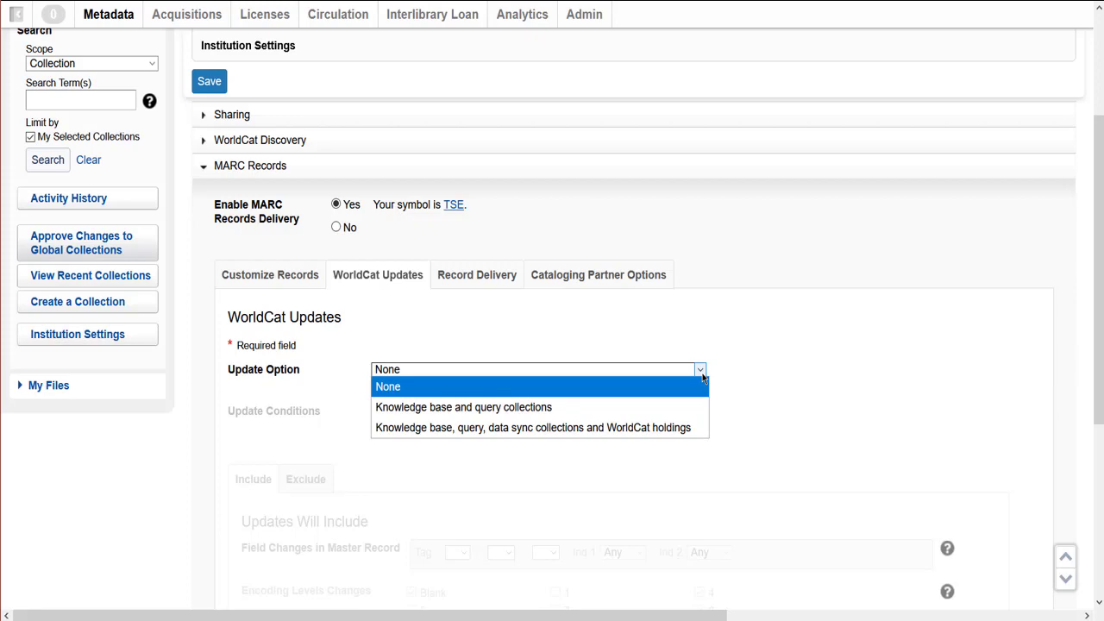
Set record delivery to daily with WorldCat updates in a separate .wcholdings file, and open the cataloging partner options.
click(477, 275)
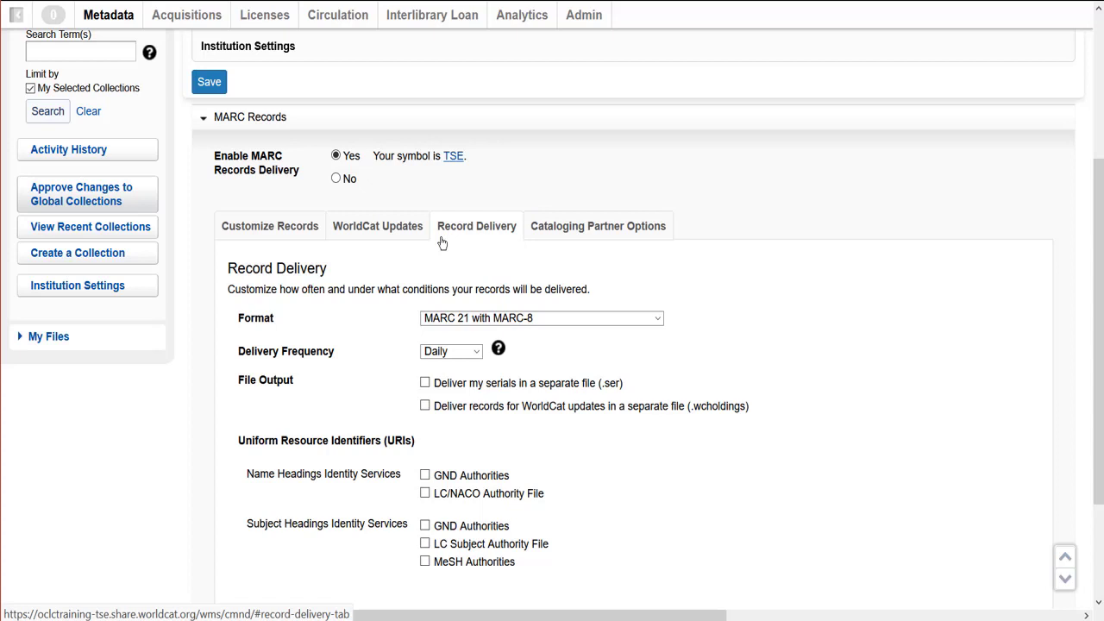
click(657, 318)
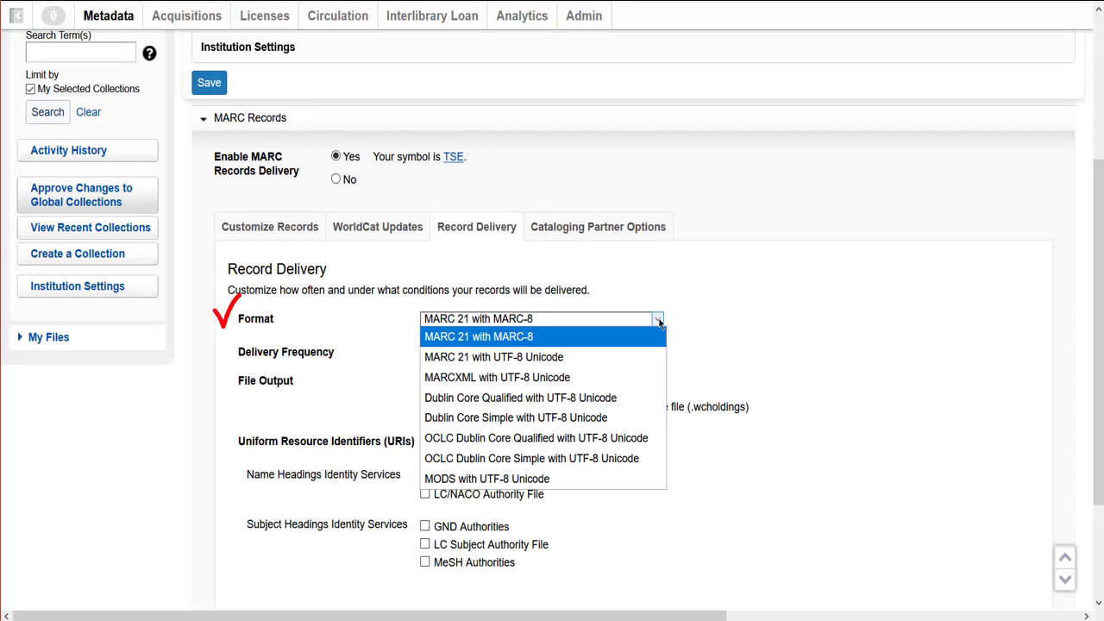
click(476, 352)
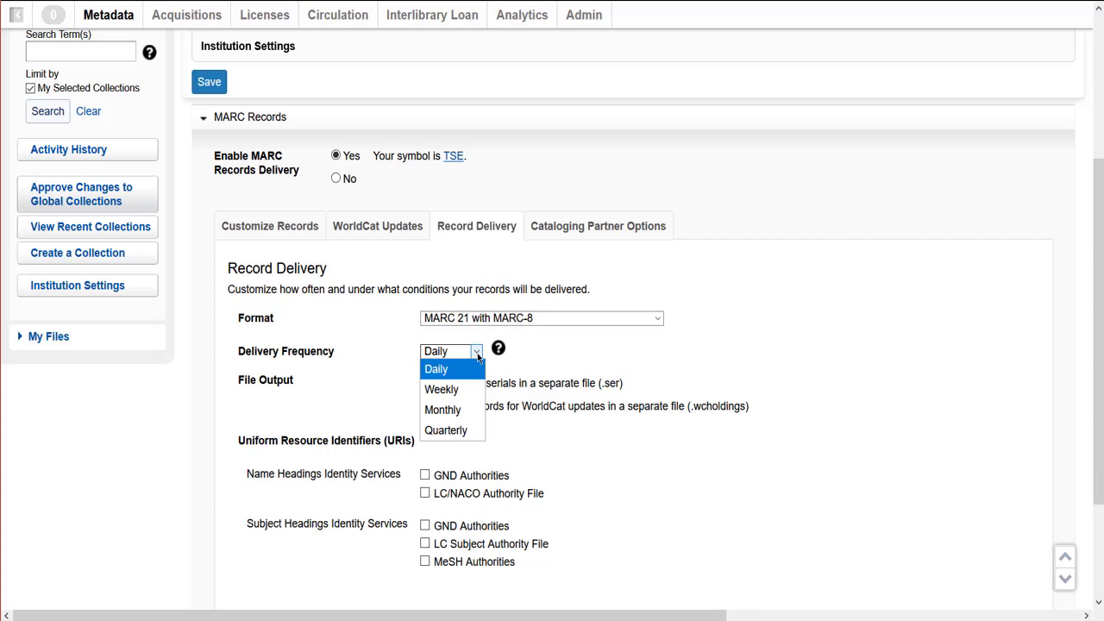
click(437, 369)
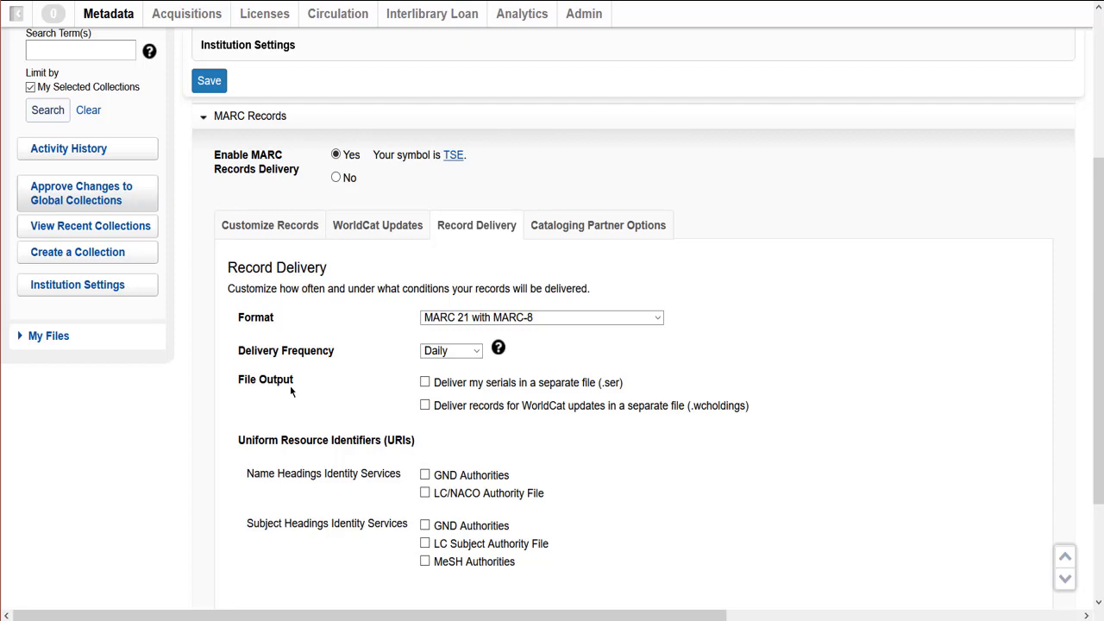
click(424, 405)
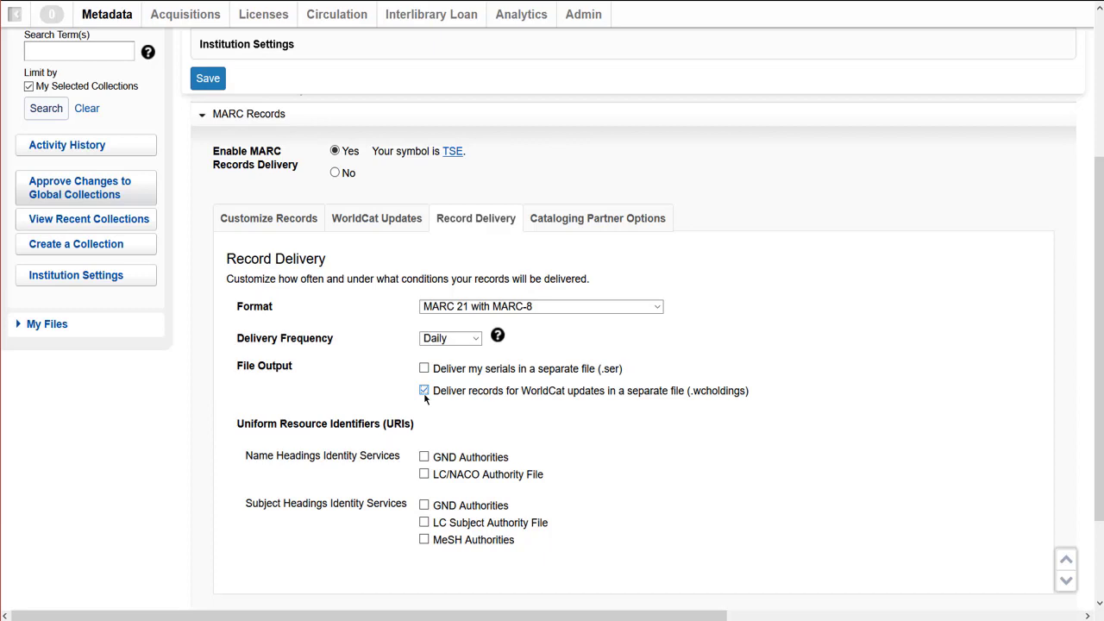
click(570, 224)
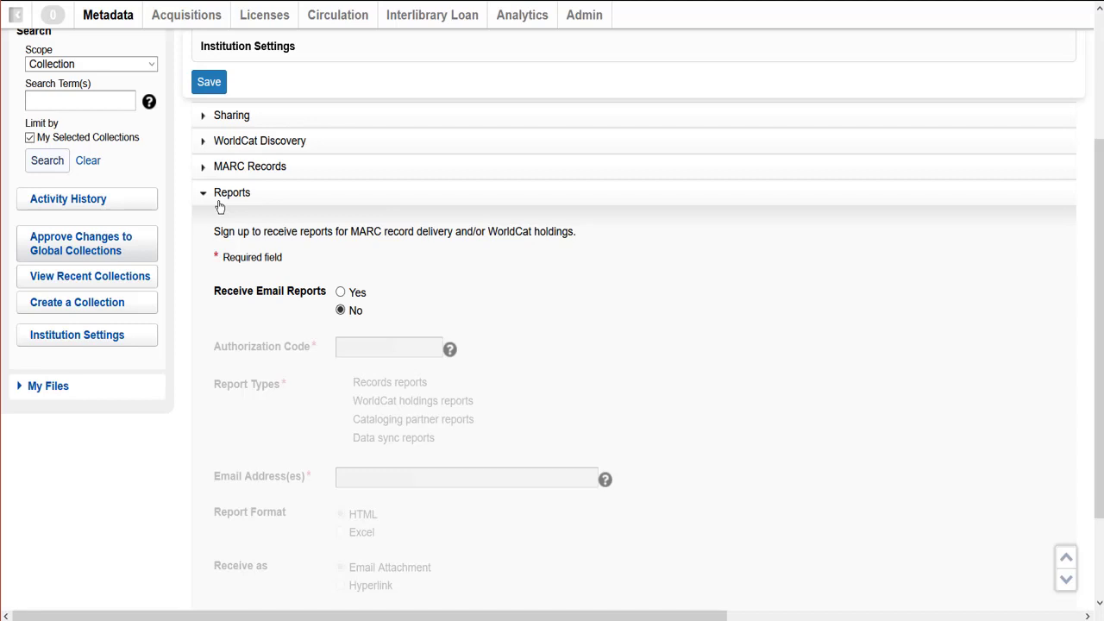
Turn on email reports in the Reports section and save the institution settings.
click(340, 293)
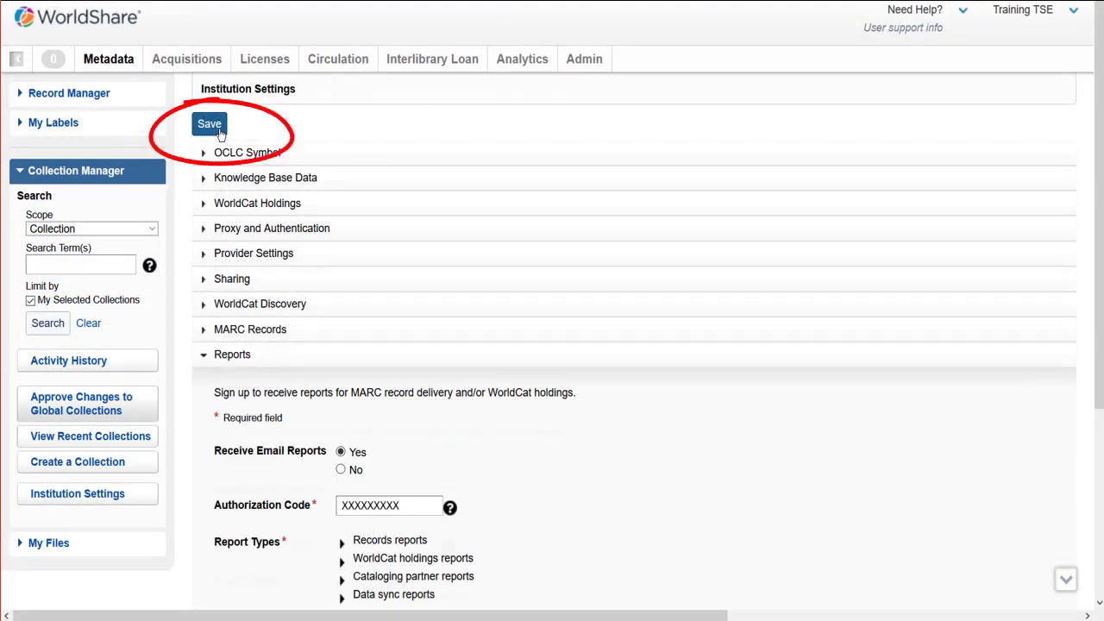
click(220, 129)
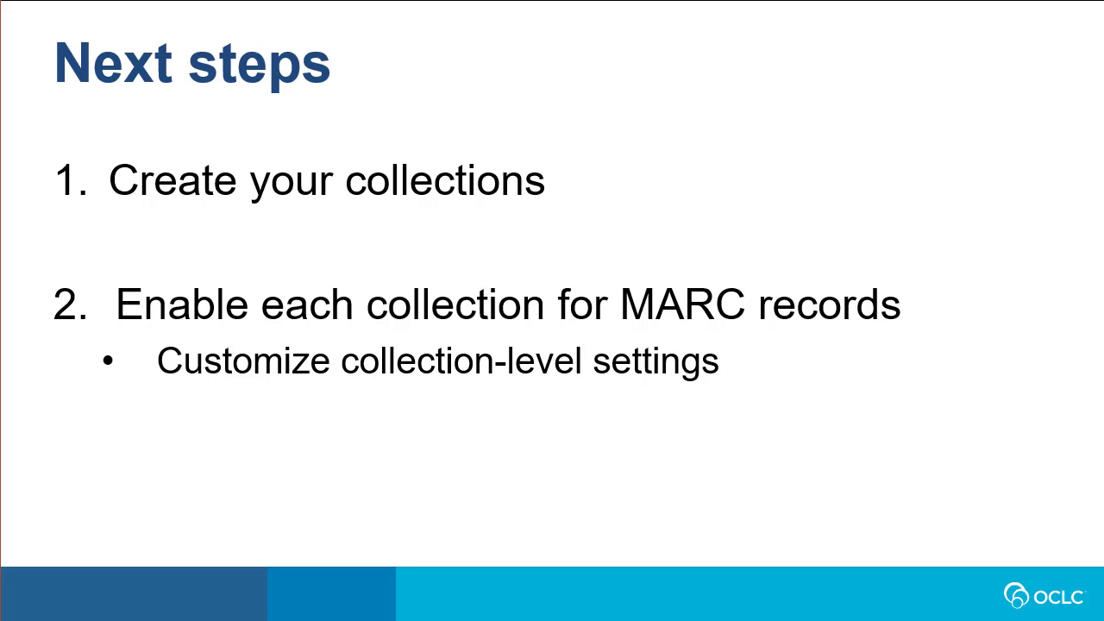
key(Right)
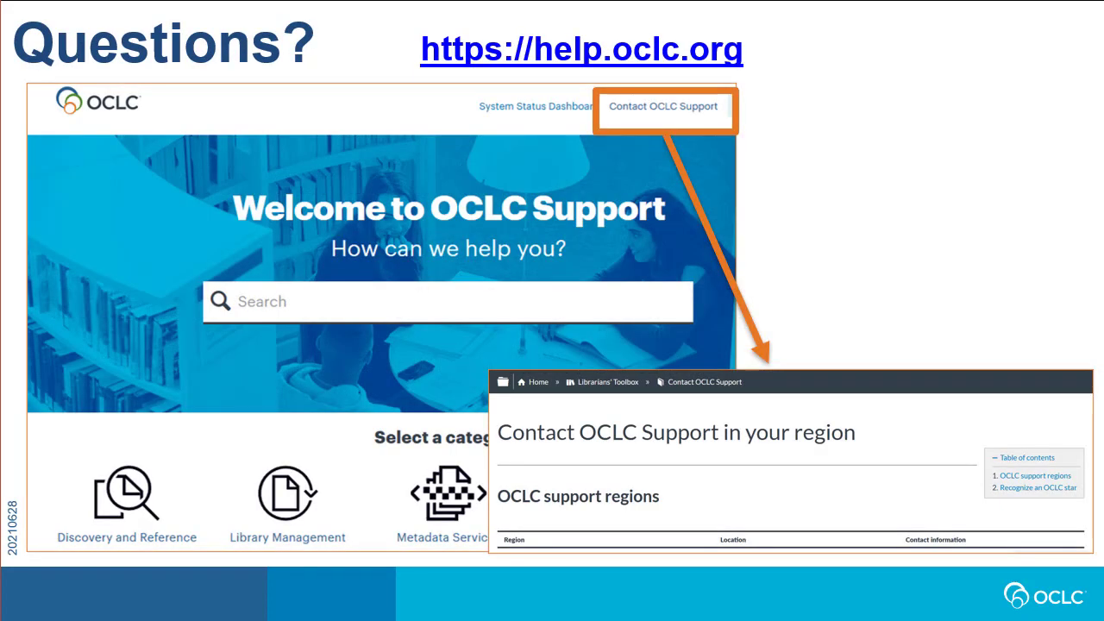